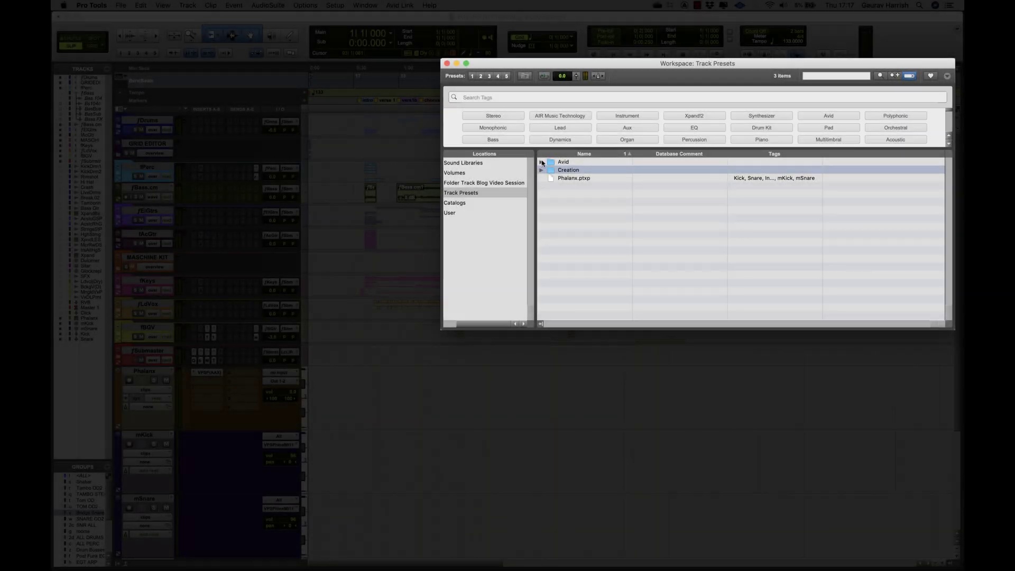
Import the Maschine.ptxp preset from the Creation presets folder into the session
{"action": "left_click", "coordinate": [542, 162]}
{"action": "left_click", "coordinate": [540, 171]}
{"action": "left_click", "coordinate": [541, 170]}
{"action": "scroll", "coordinate": [229, 453], "scroll_direction": "down", "scroll_amount": 5}
{"action": "left_click", "coordinate": [541, 170]}
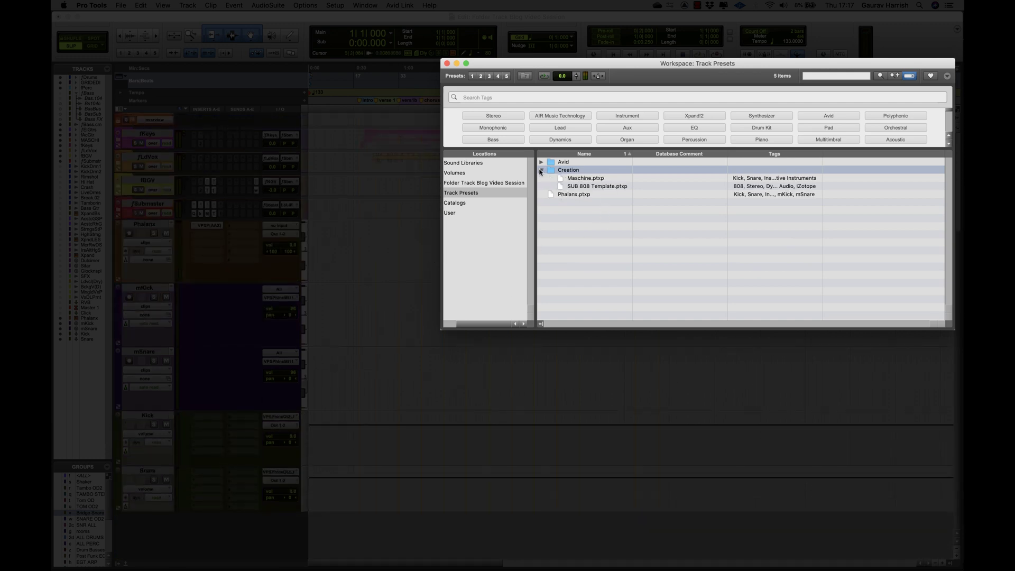
{"action": "left_click", "coordinate": [585, 178]}
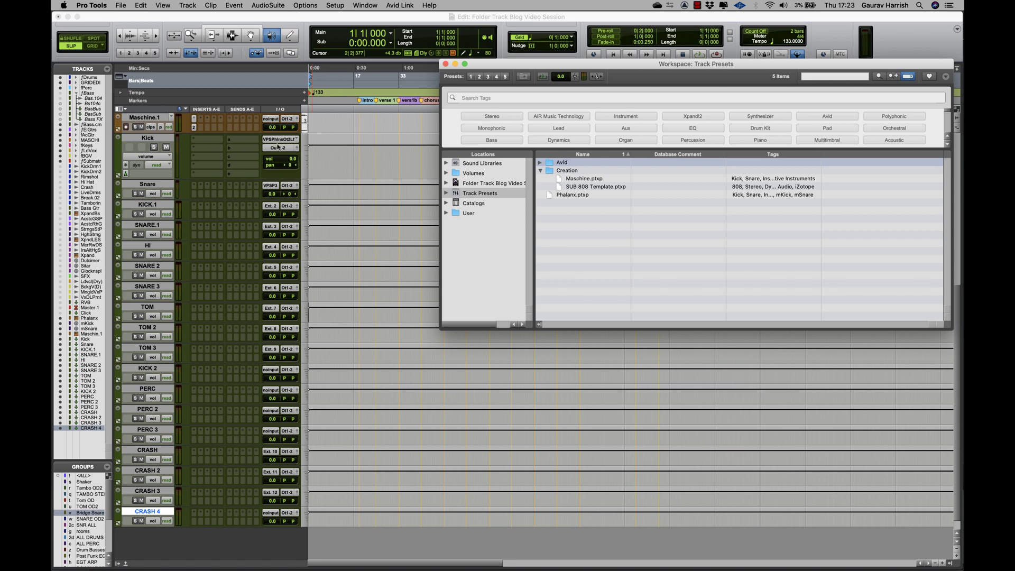
Move tracks Maschine.1 through CRASH 4 into a new basic folder named Maschine
{"action": "key", "text": "alt+semicolon"}
{"action": "left_click", "coordinate": [152, 512]}
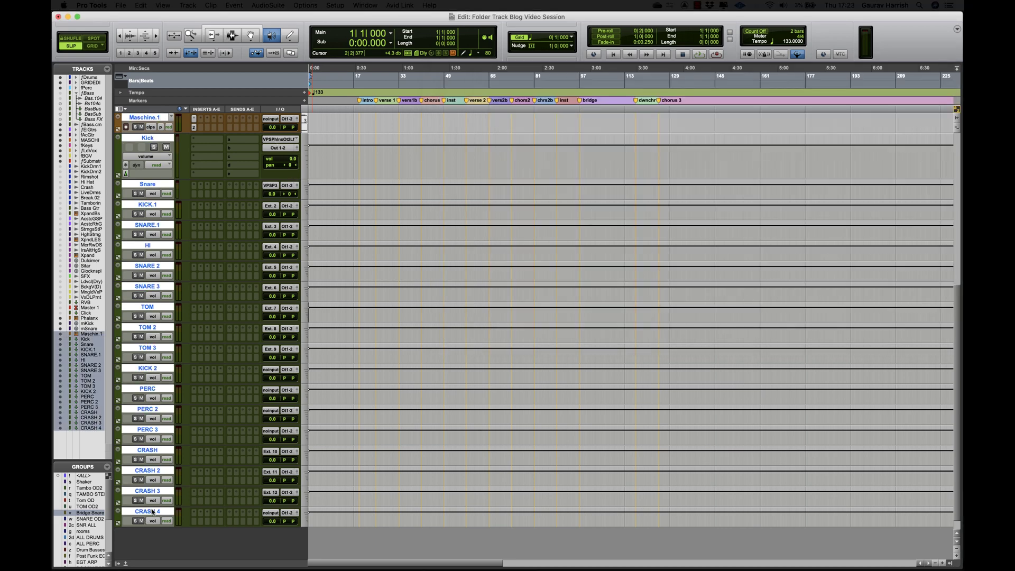
{"action": "right_click", "coordinate": [153, 511]}
{"action": "mouse_move", "coordinate": [178, 547]}
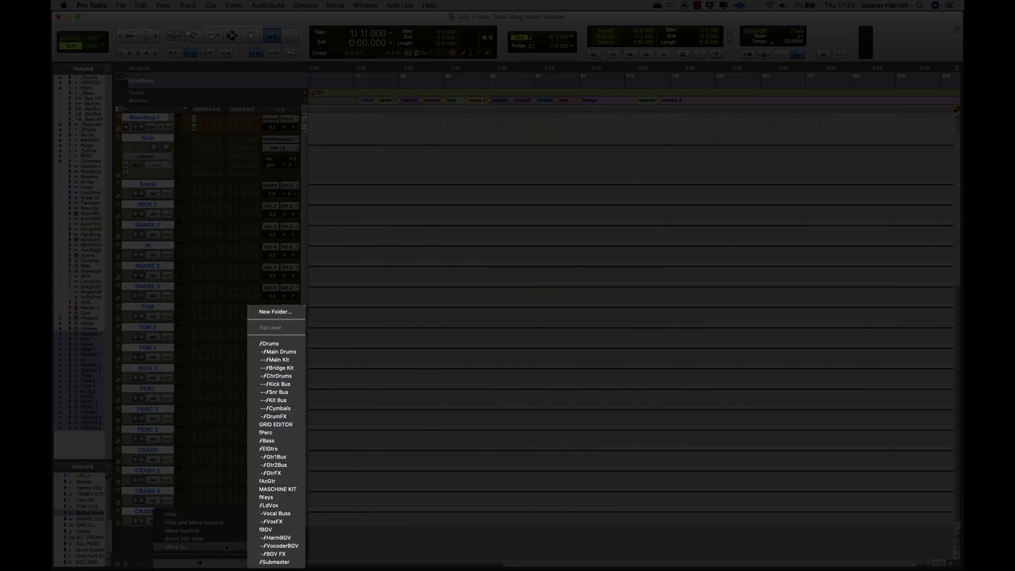
{"action": "left_click", "coordinate": [275, 311]}
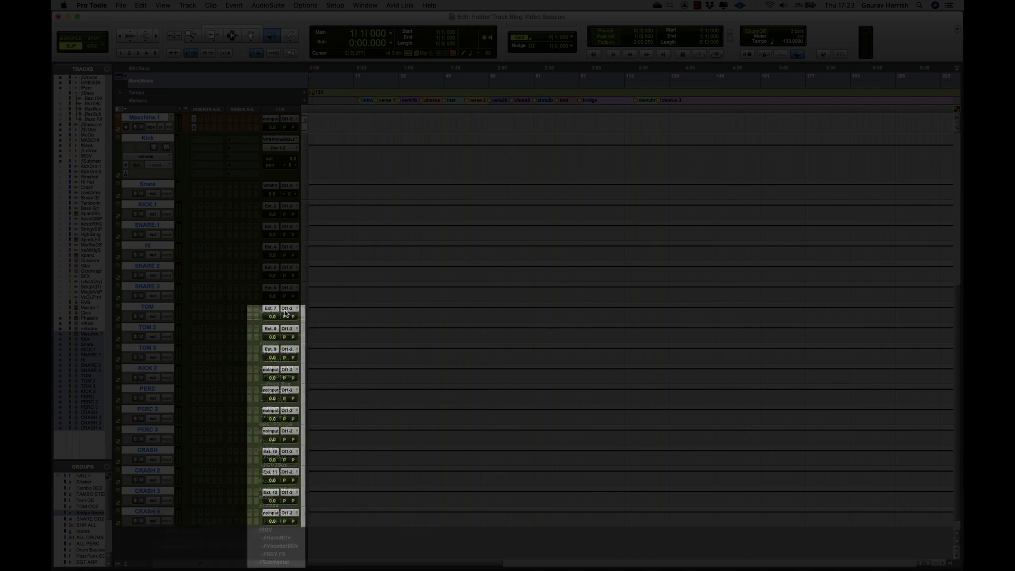
{"action": "left_click", "coordinate": [449, 201]}
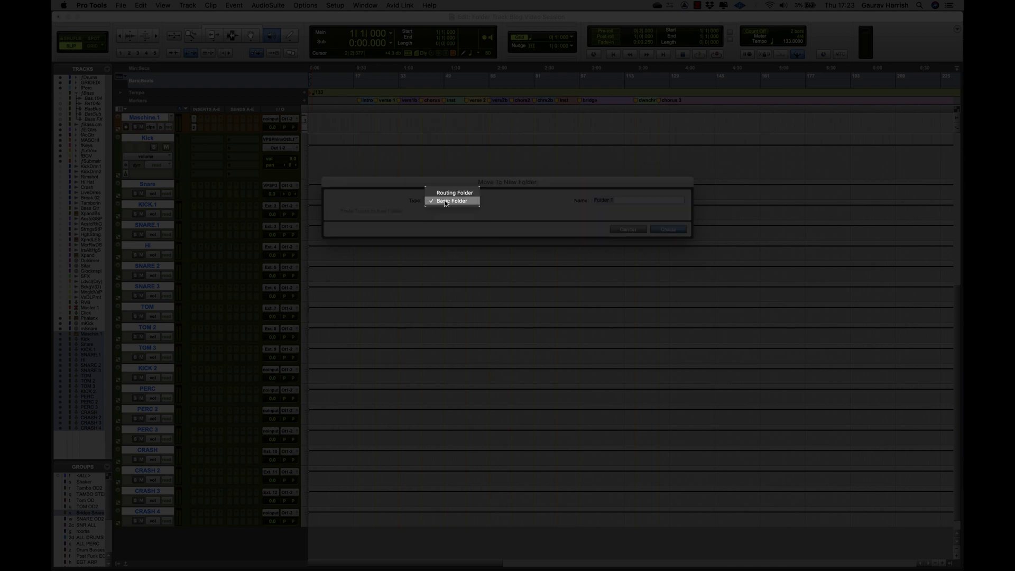
{"action": "left_click", "coordinate": [446, 201]}
{"action": "type", "text": "Mas"}
{"action": "key", "text": "Return"}
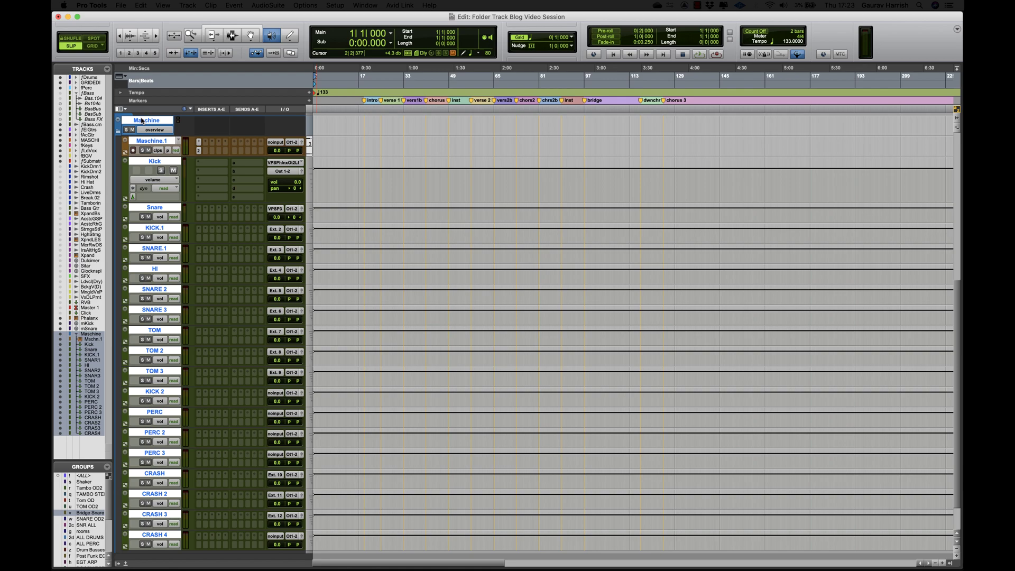
Bring up the context menu for the Maschine folder track
{"action": "right_click", "coordinate": [143, 121]}
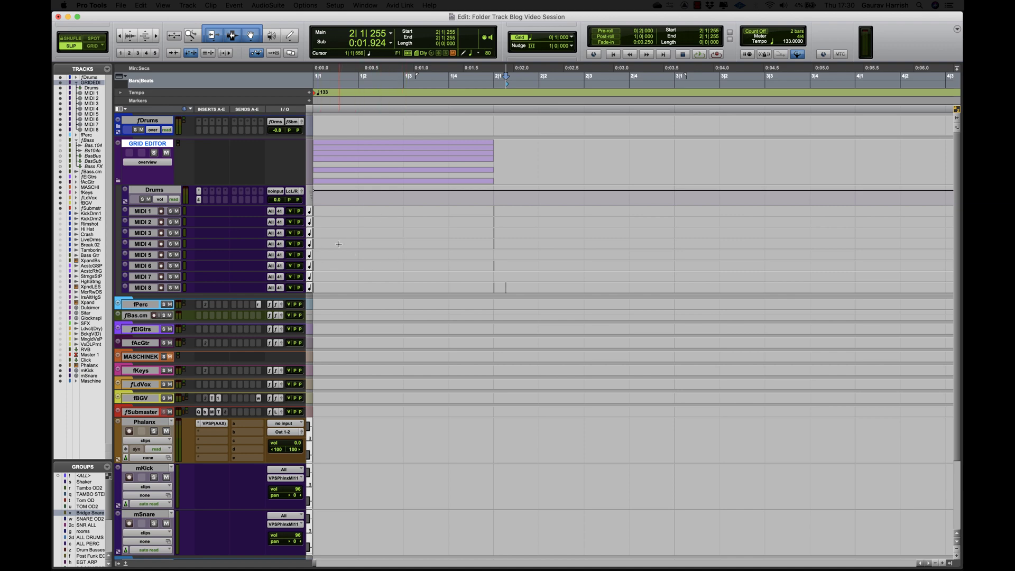
Check the MIDI Track type in New Tracks, cancel, then show MIDI 1's height options
{"action": "key", "text": "super+shift+n"}
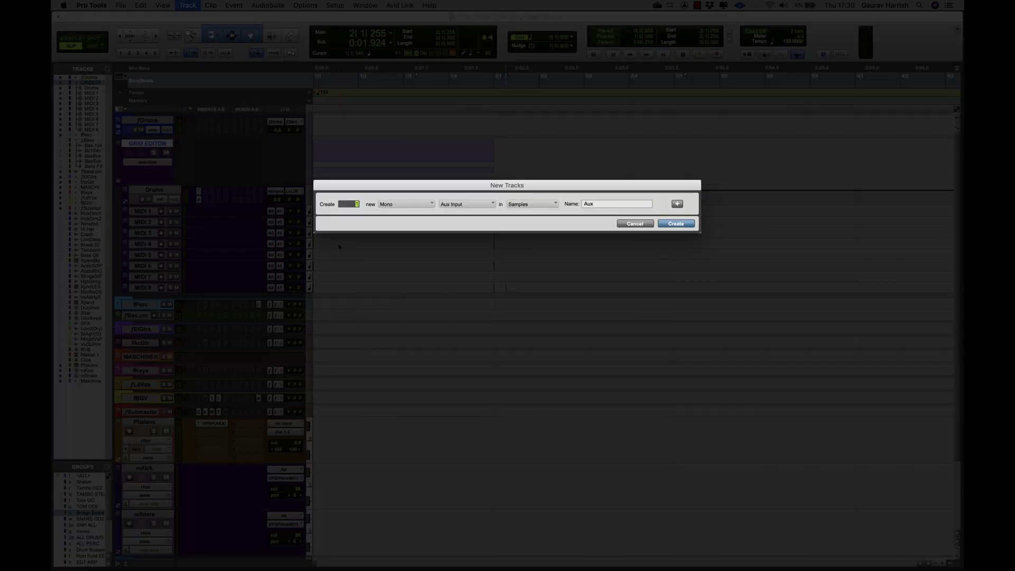
{"action": "key", "text": "super+Down"}
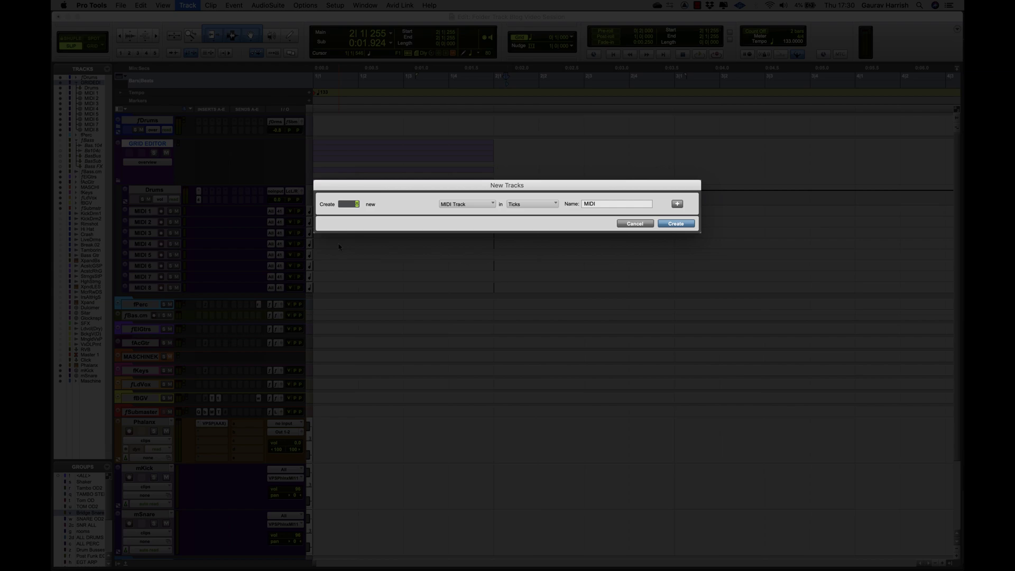
{"action": "key", "text": "Escape"}
{"action": "left_click", "coordinate": [309, 222]}
{"action": "mouse_move", "coordinate": [332, 216]}
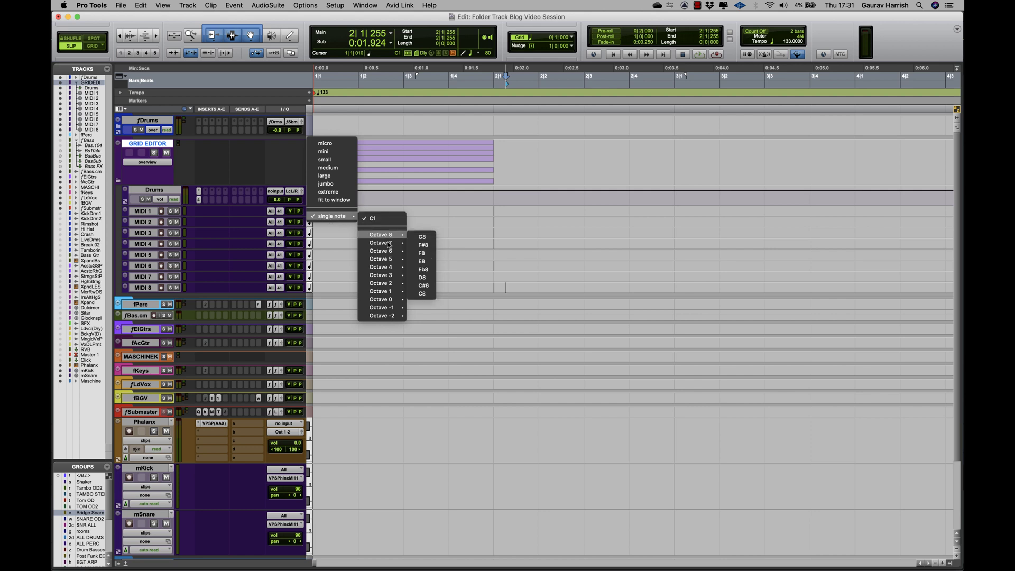
{"action": "mouse_move", "coordinate": [380, 292]}
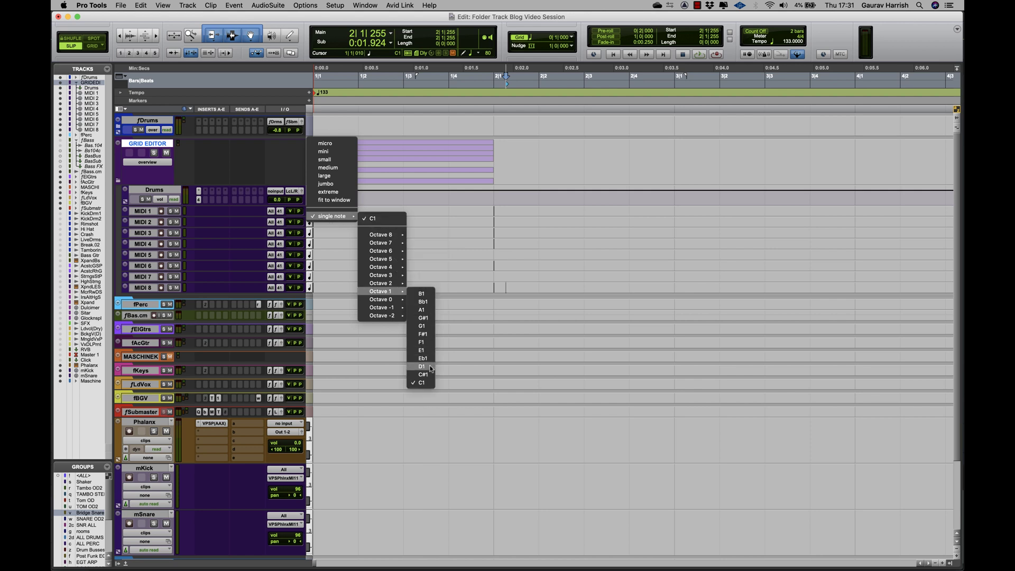
Set the MIDI lane to a single note and open Battery on the Drums track
{"action": "left_click", "coordinate": [423, 350]}
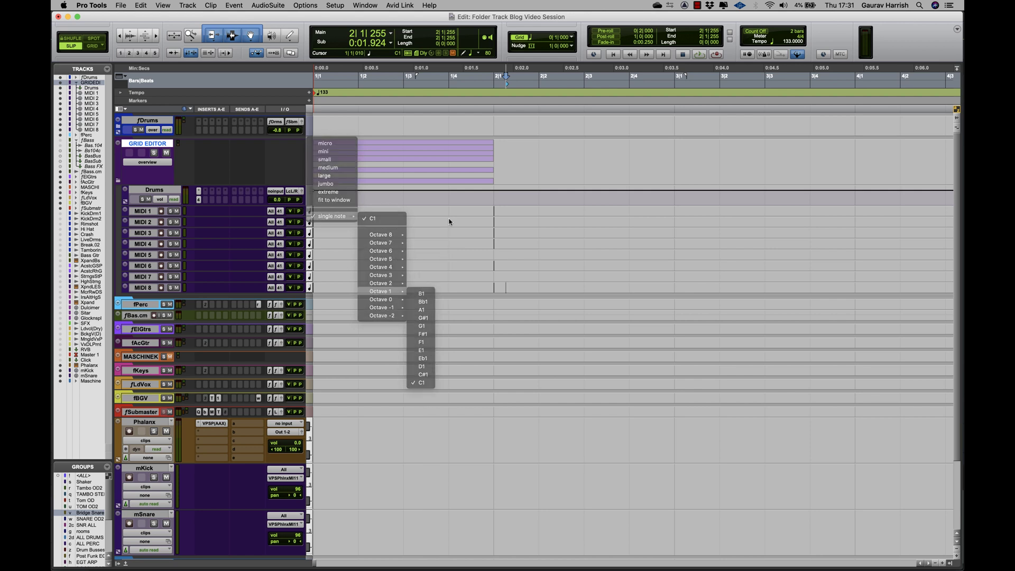
{"action": "left_click", "coordinate": [199, 201]}
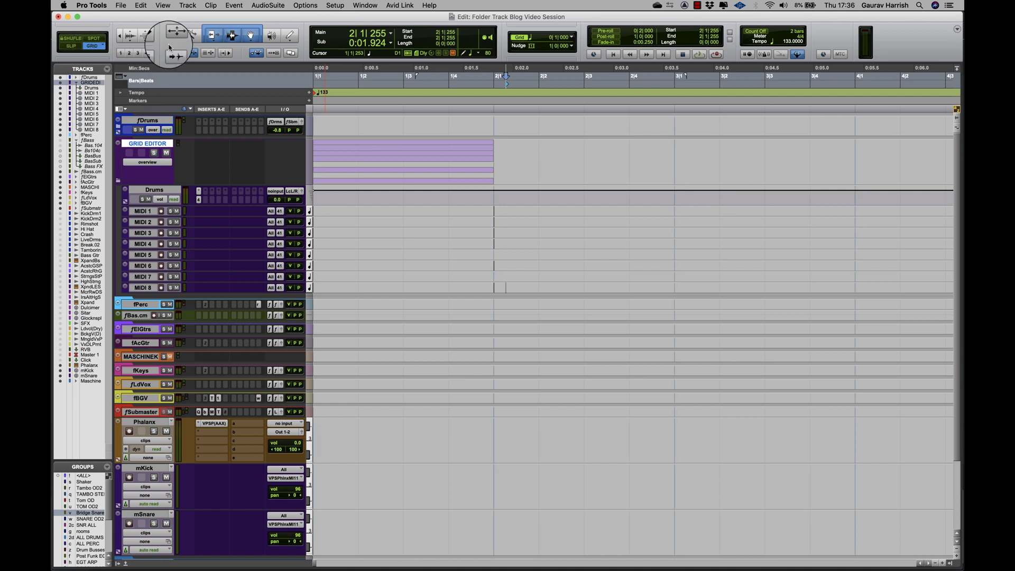
Set the grid to 1/16 and pencil four drum notes into the MIDI lanes
{"action": "left_click", "coordinate": [534, 39]}
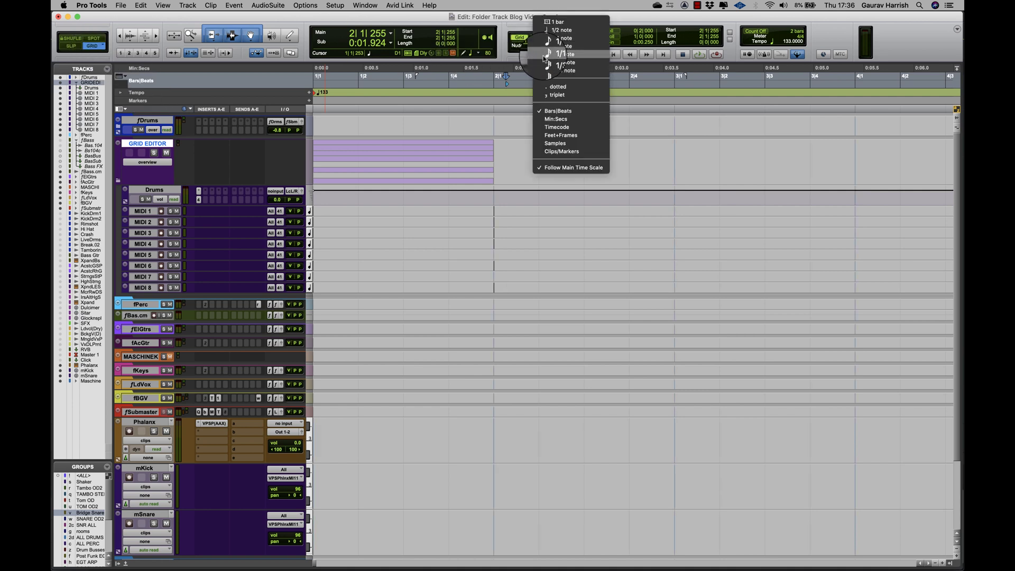
{"action": "left_click", "coordinate": [555, 48]}
{"action": "left_click", "coordinate": [288, 35]}
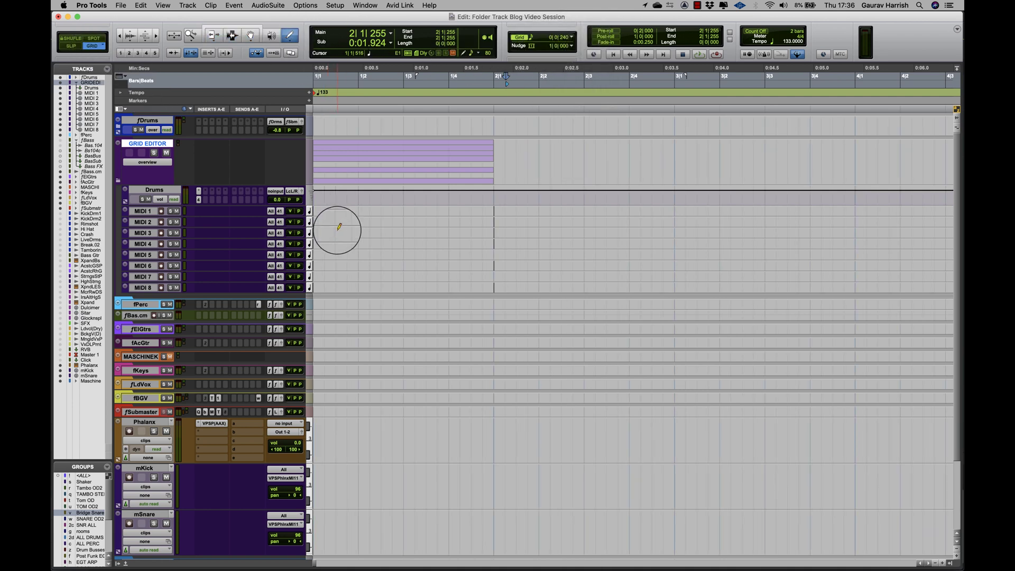
{"action": "left_click", "coordinate": [341, 233]}
{"action": "left_click", "coordinate": [385, 243]}
{"action": "left_click", "coordinate": [398, 265]}
{"action": "left_click", "coordinate": [420, 243]}
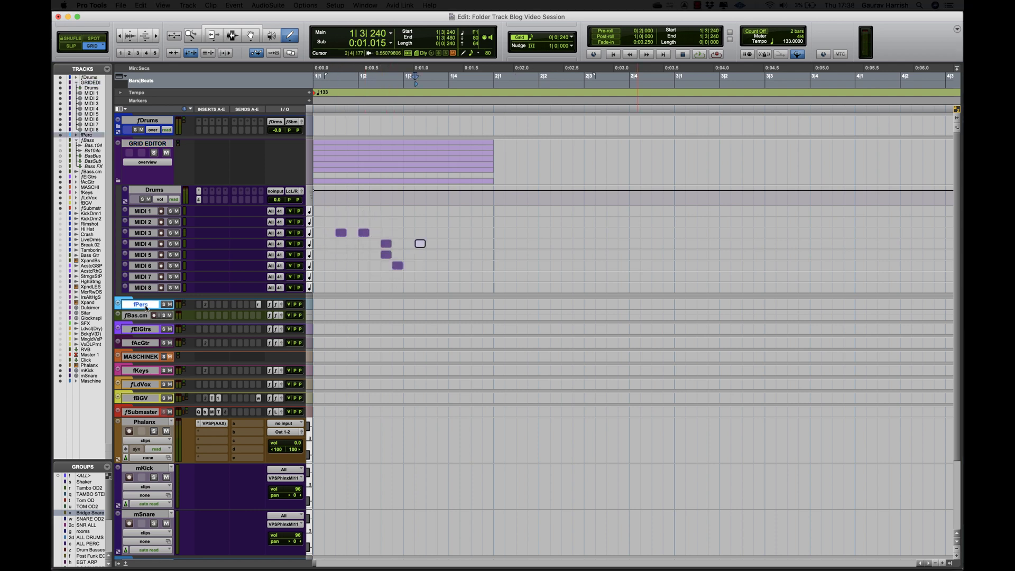
Route the outputs of MIDI 1 through MIDI 8 to Battery
{"action": "left_click", "coordinate": [147, 209]}
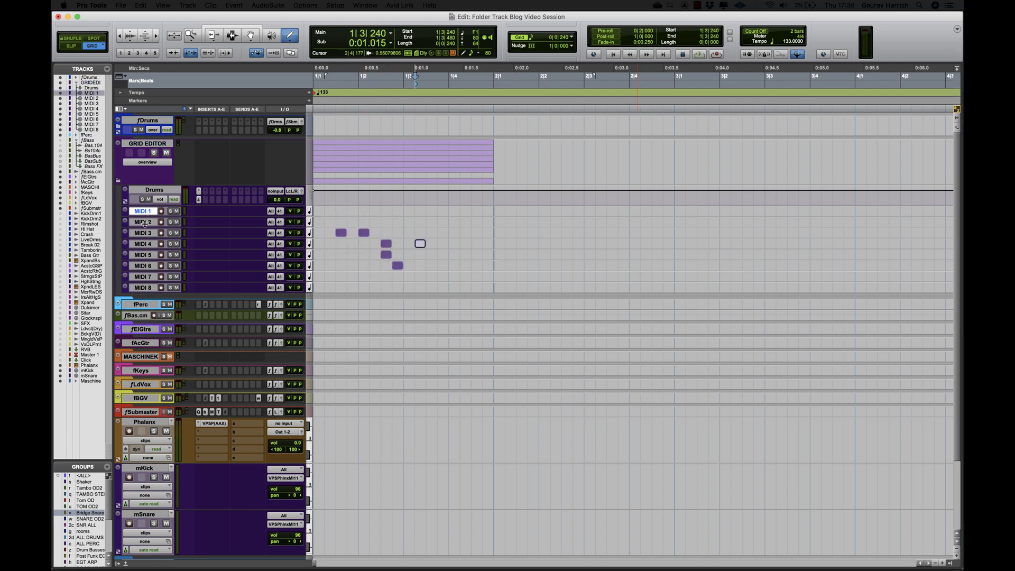
{"action": "left_click", "coordinate": [143, 287], "text": "shift"}
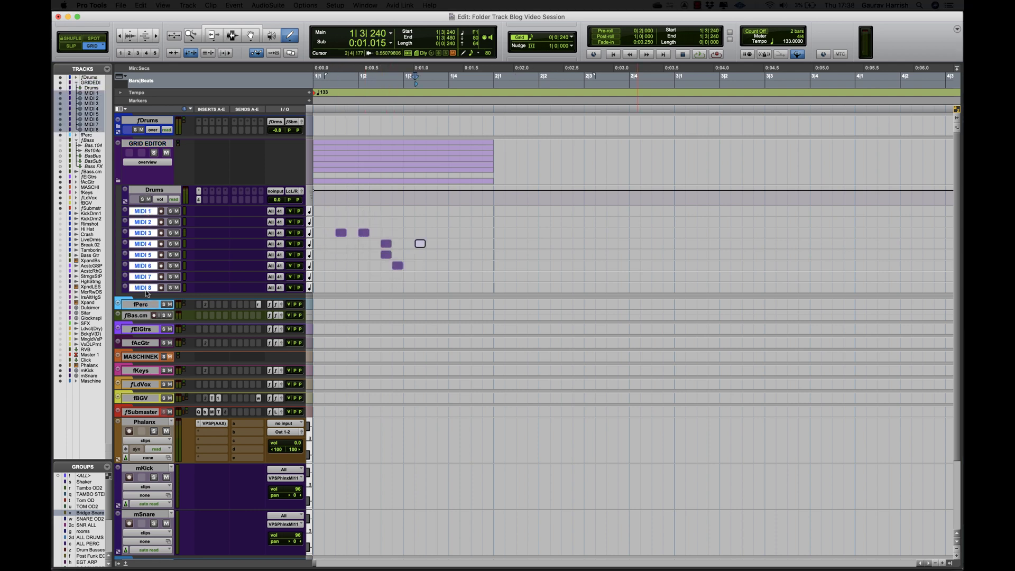
{"action": "left_click", "coordinate": [280, 211]}
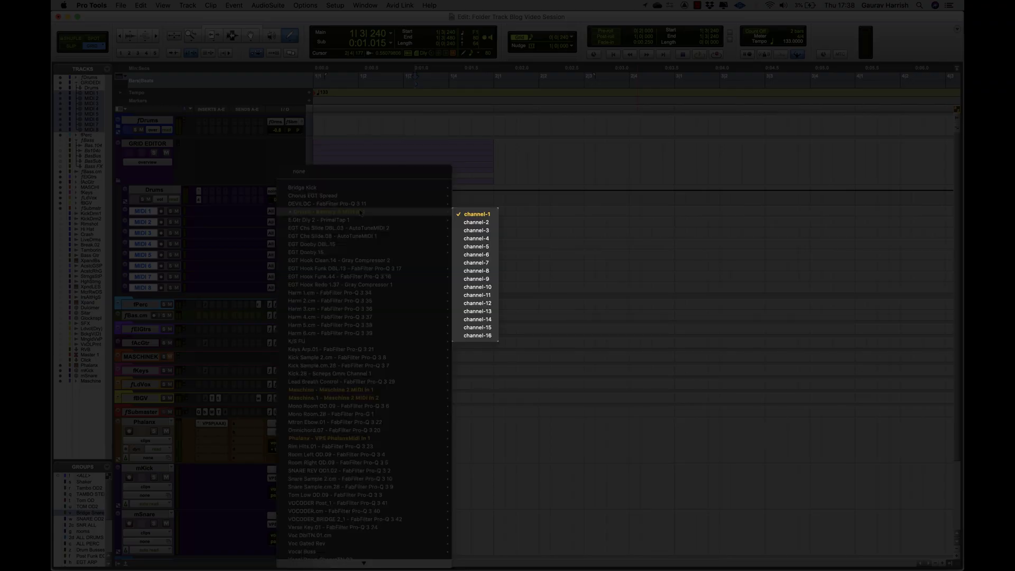
{"action": "left_click", "coordinate": [476, 214]}
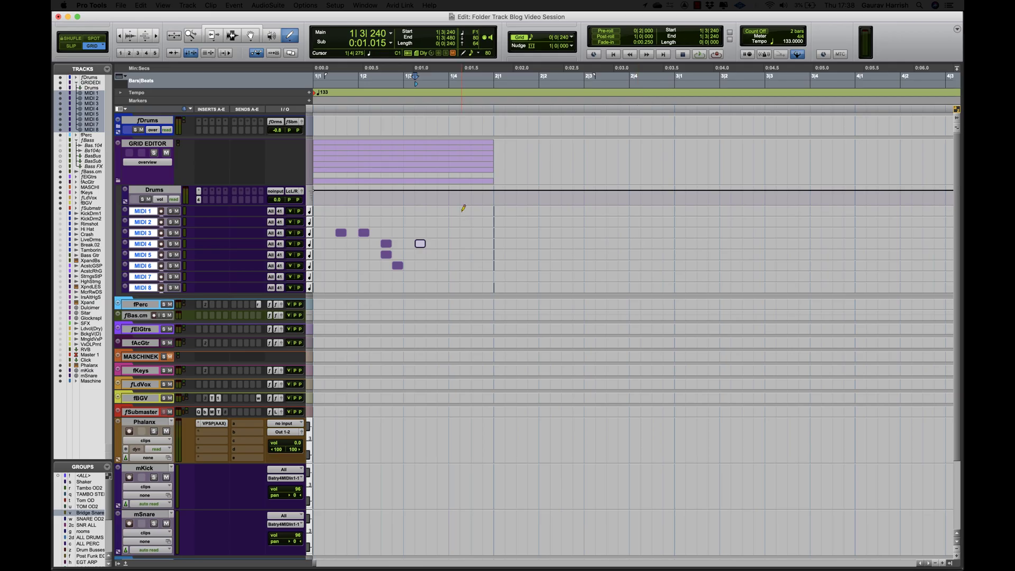
{"action": "right_click", "coordinate": [147, 233]}
{"action": "mouse_move", "coordinate": [172, 269]}
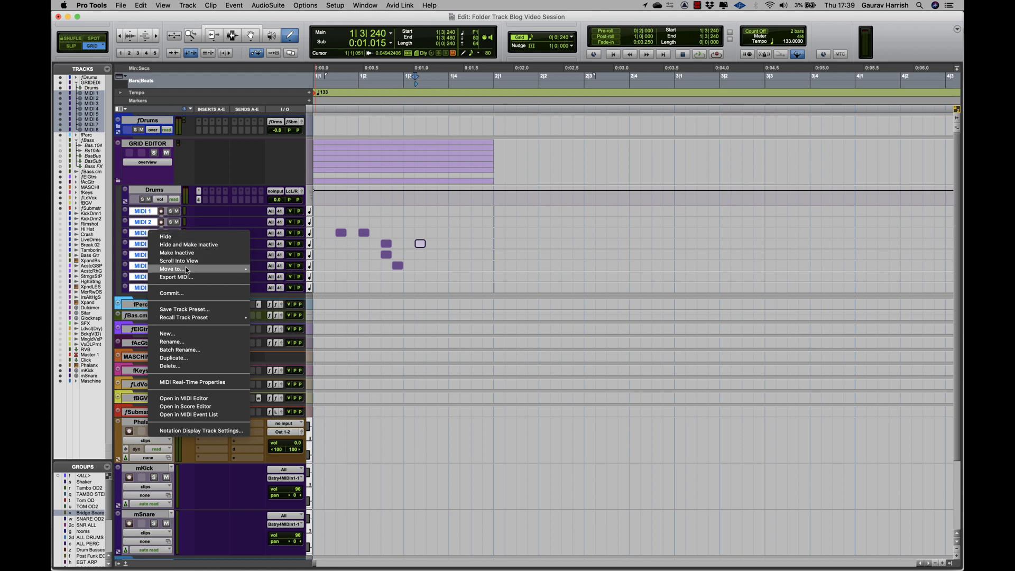
Put the MIDI tracks in a new GRID EDITOR folder and save it as a track preset
{"action": "left_click", "coordinate": [270, 271]}
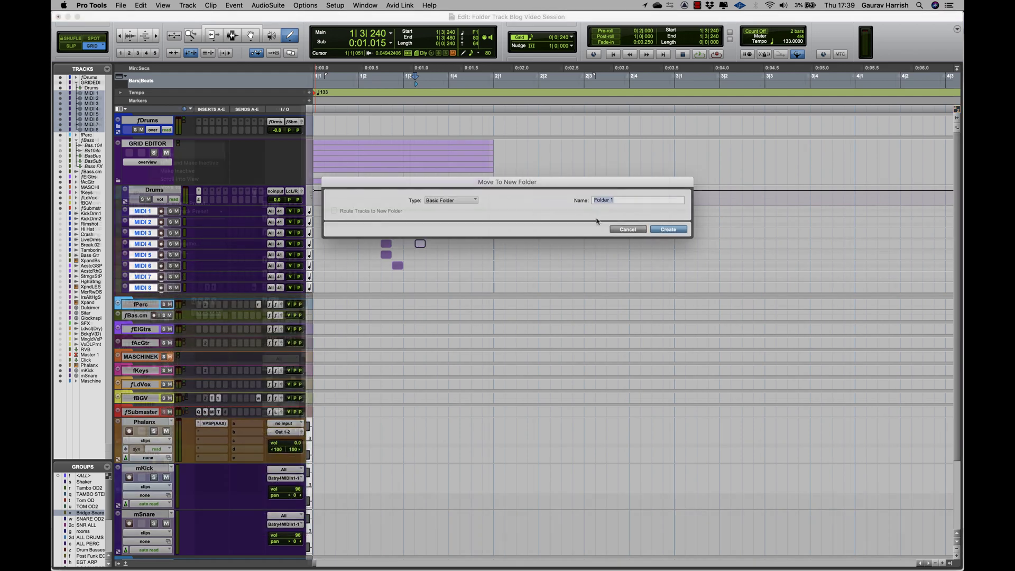
{"action": "left_click", "coordinate": [184, 202]}
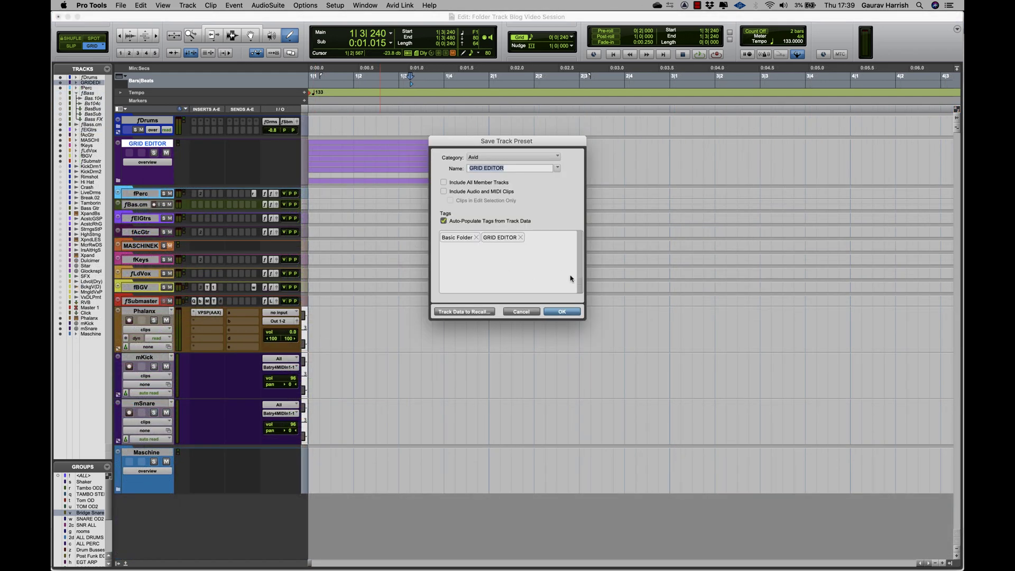